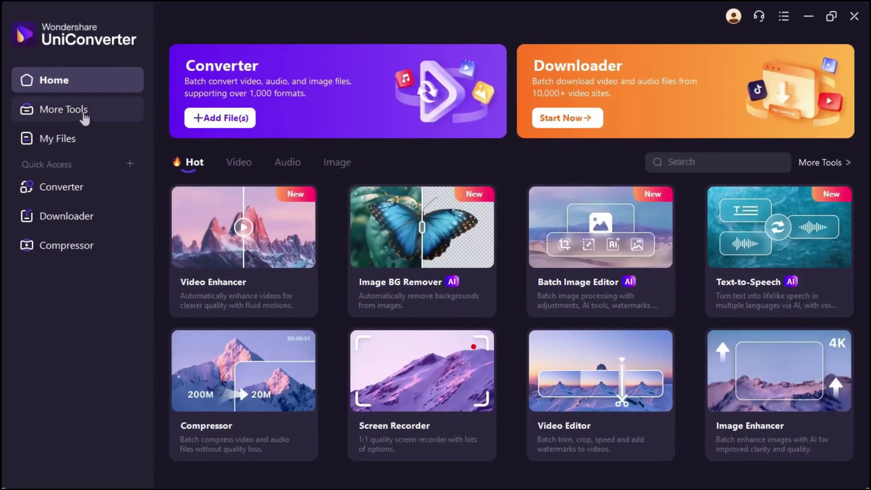
Enhance the cat clip in Video Enhancer using Quality Restoration and export it.
click(84, 117)
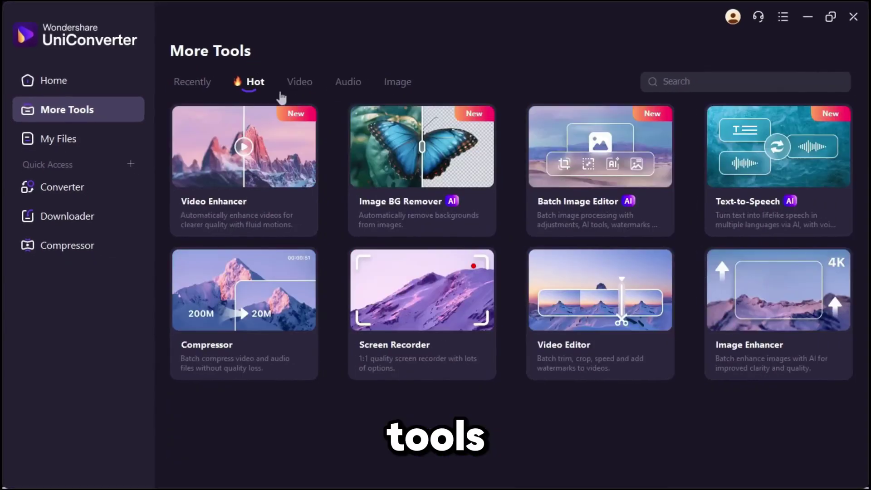
click(246, 178)
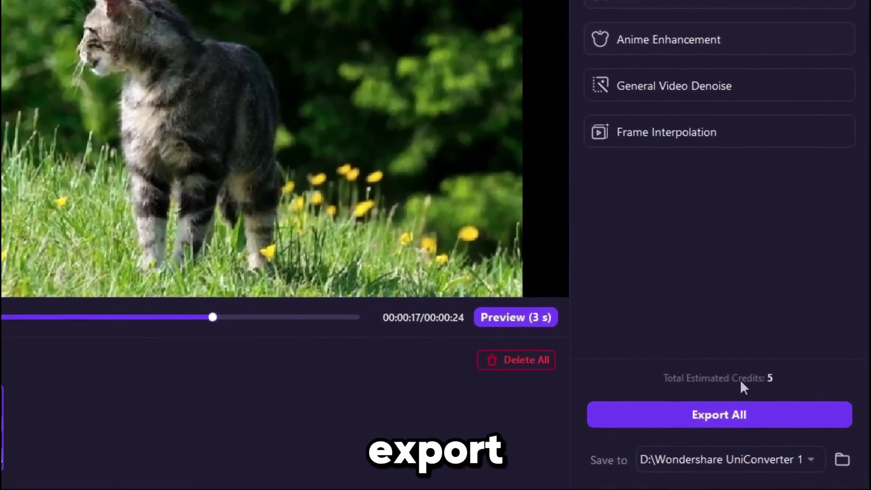
click(730, 417)
click(549, 294)
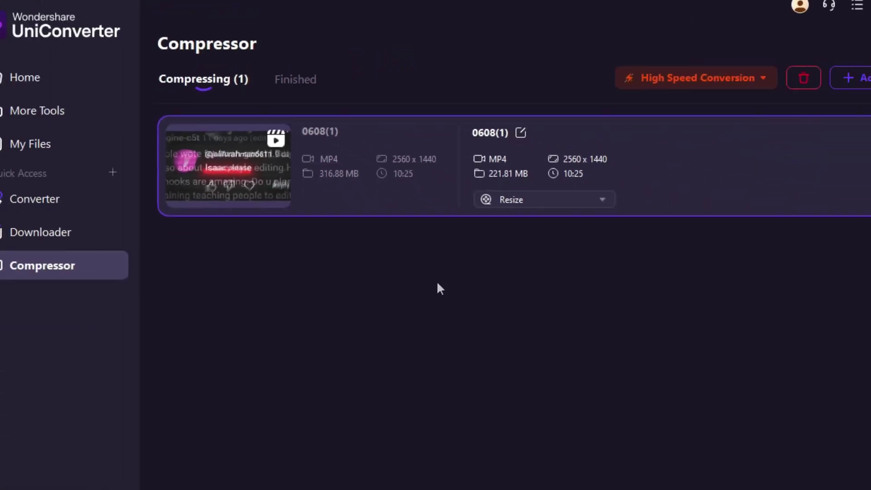
Set the 316.88 MB 0608(1) video to AI Compression at 50%.
click(503, 191)
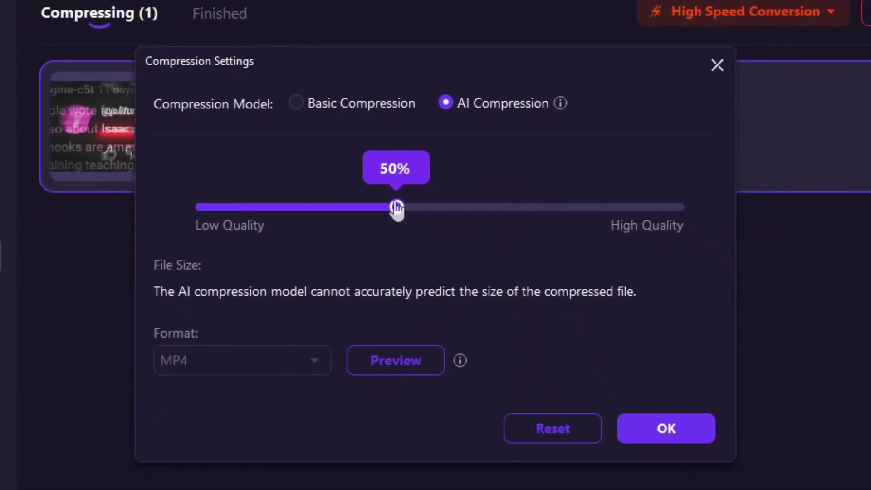
click(664, 430)
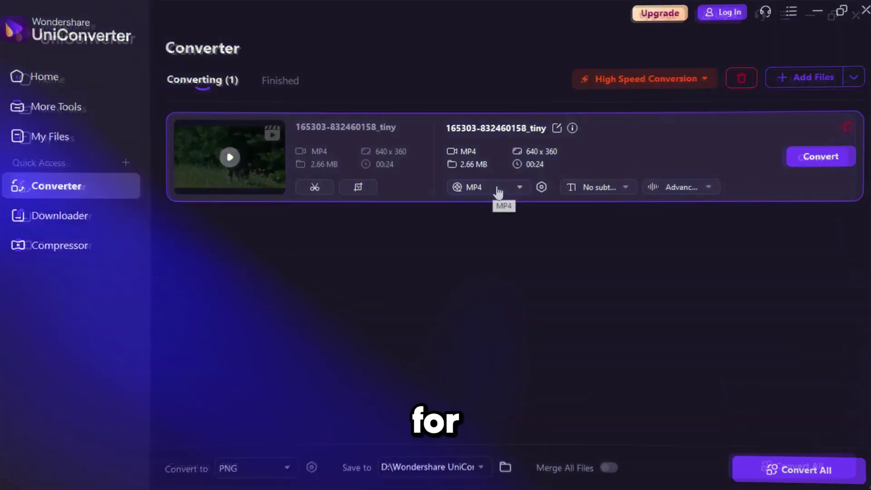
Browse the Audio, Device and Web Video format tabs, then open the cat clip in Trim.
click(500, 191)
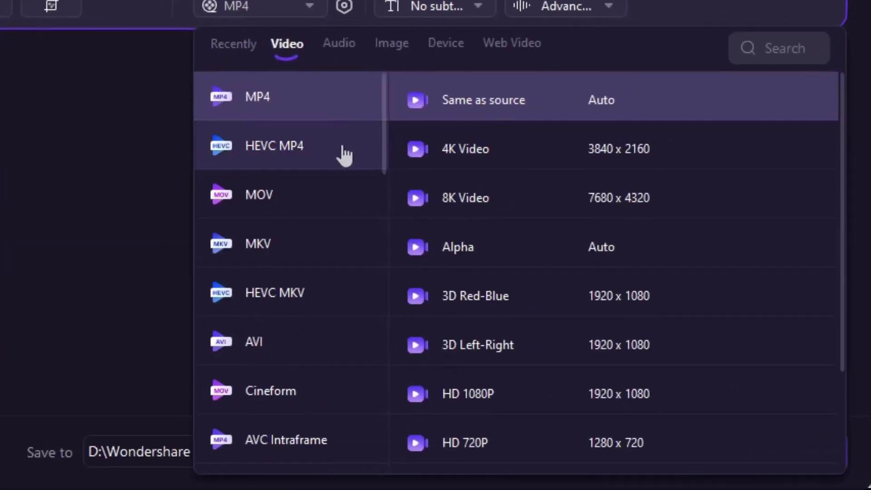
scroll(386, 143, down, 3)
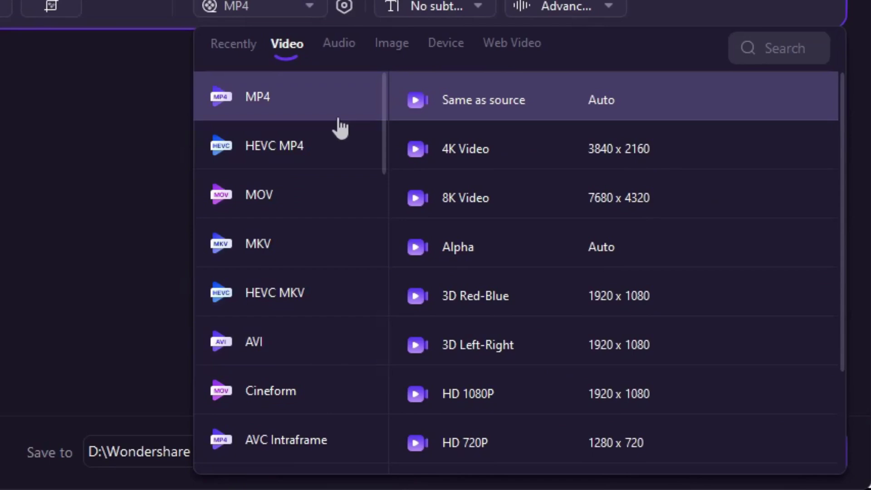
click(340, 48)
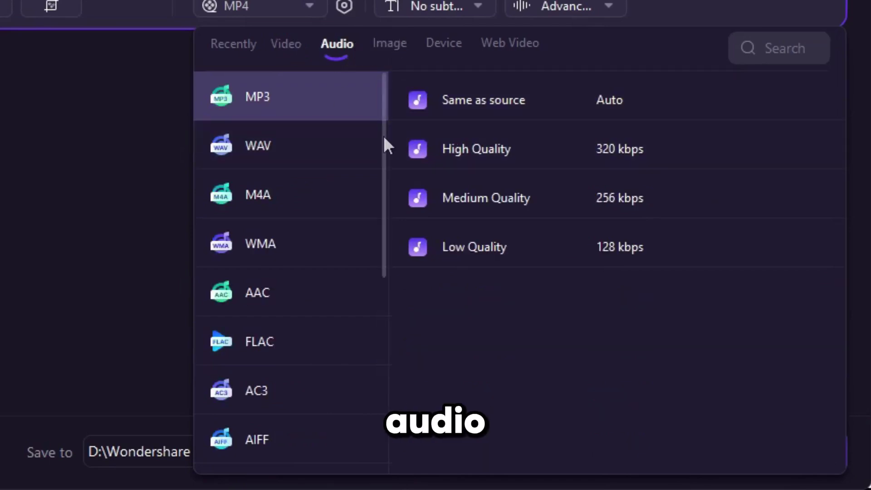
drag(386, 145, 387, 271)
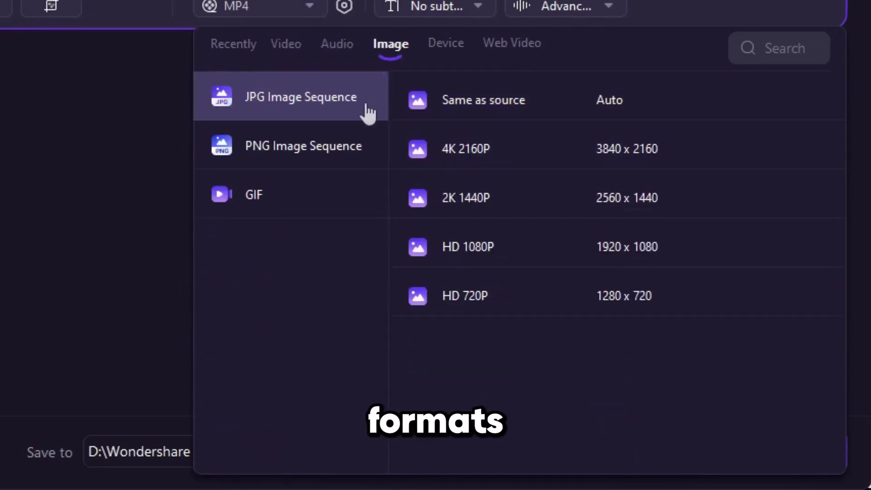
click(446, 45)
drag(385, 107, 381, 211)
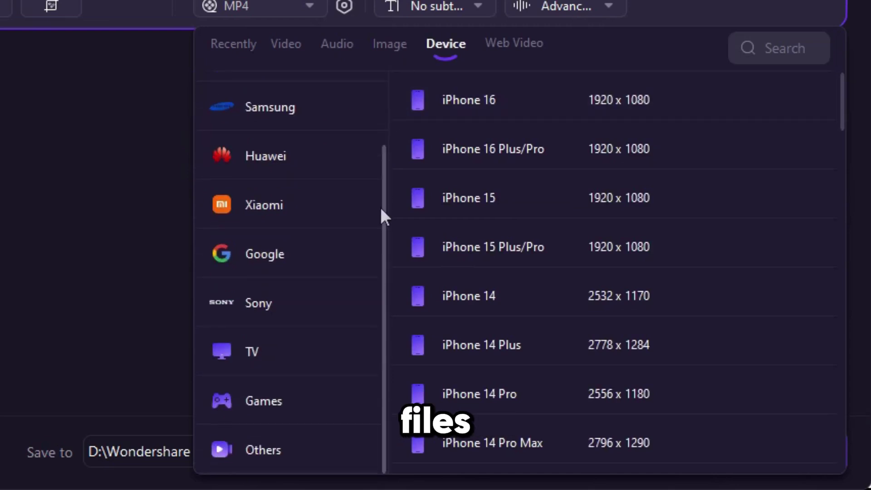
scroll(740, 156, down, 10)
scroll(740, 156, up, 10)
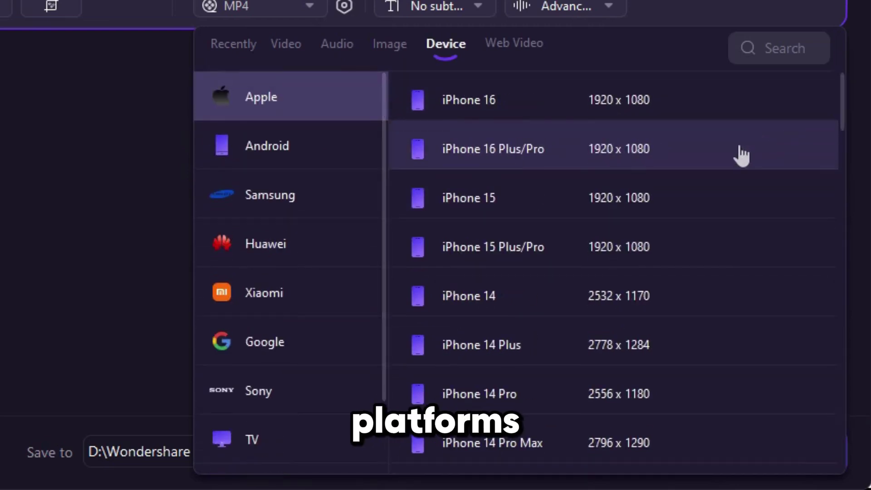
click(512, 48)
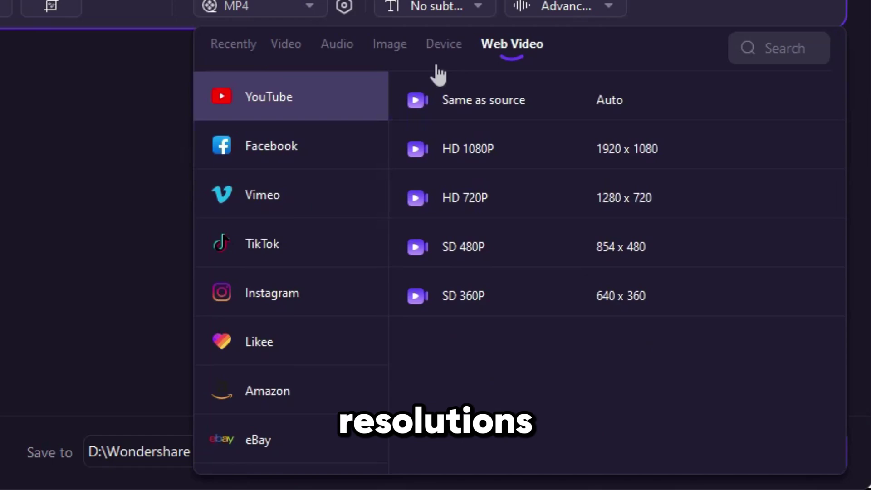
click(430, 58)
click(260, 262)
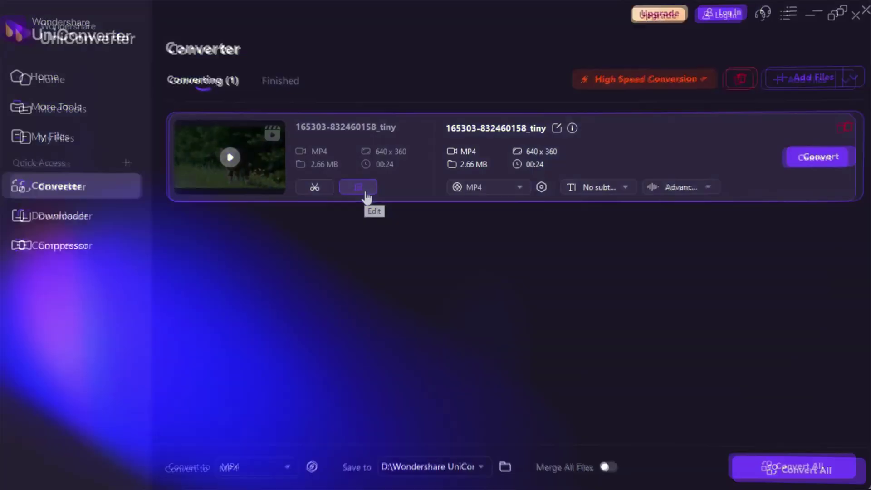
Change the cat clip's crop aspect ratio and raise its White Balance.
click(361, 188)
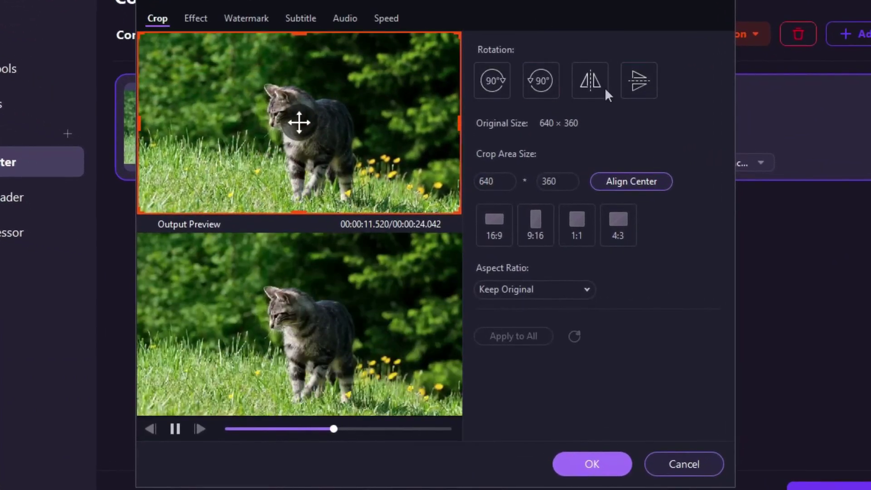
click(577, 224)
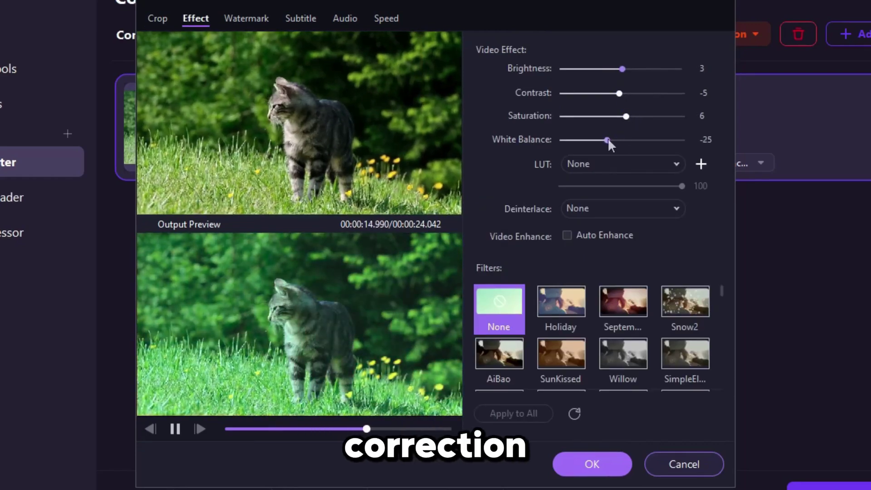
drag(608, 138, 624, 143)
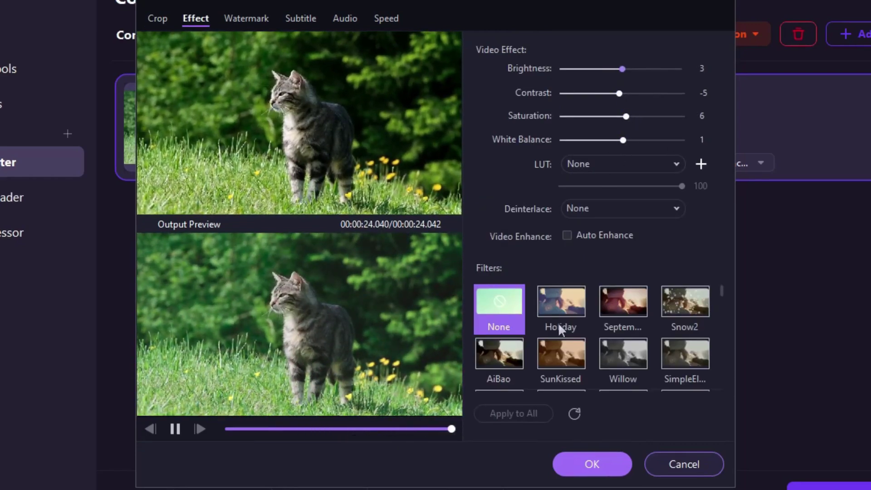
scroll(616, 307, down, 3)
Set the cat clip's playback speed to 1.4.
click(246, 18)
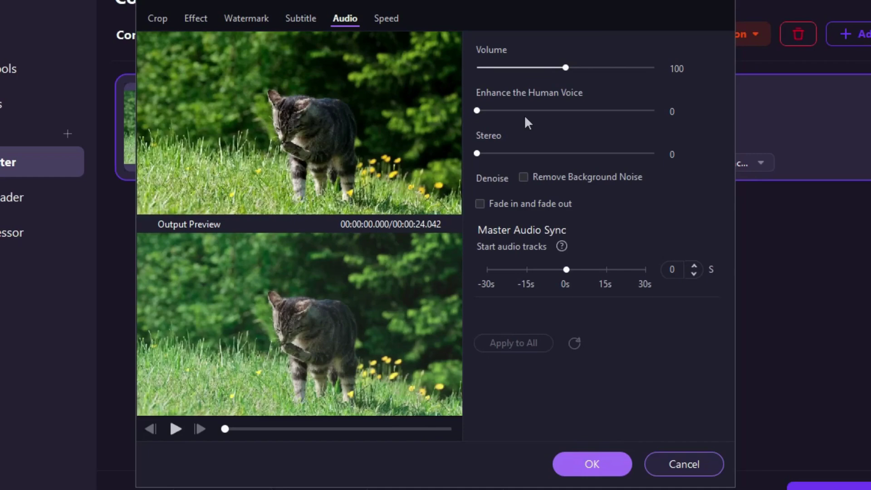
click(386, 18)
drag(495, 75, 502, 89)
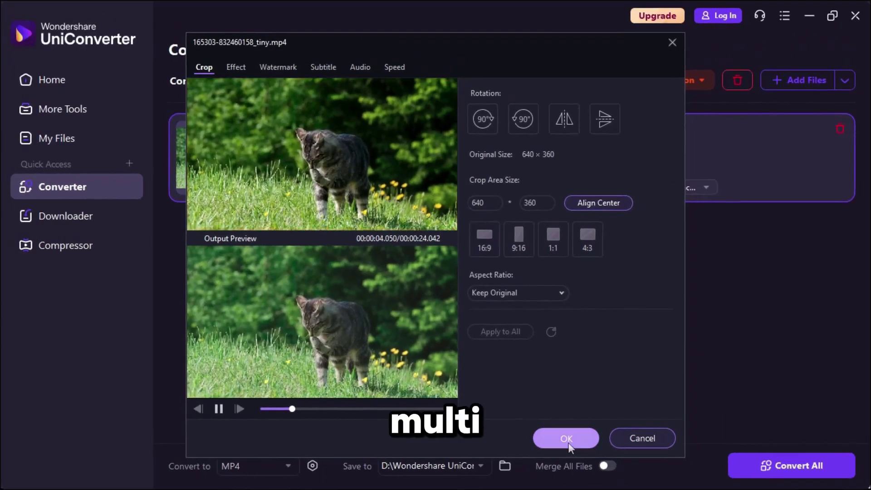
Apply the edits, choose Video > MKV as the output format, and start converting.
click(564, 439)
click(515, 189)
click(504, 209)
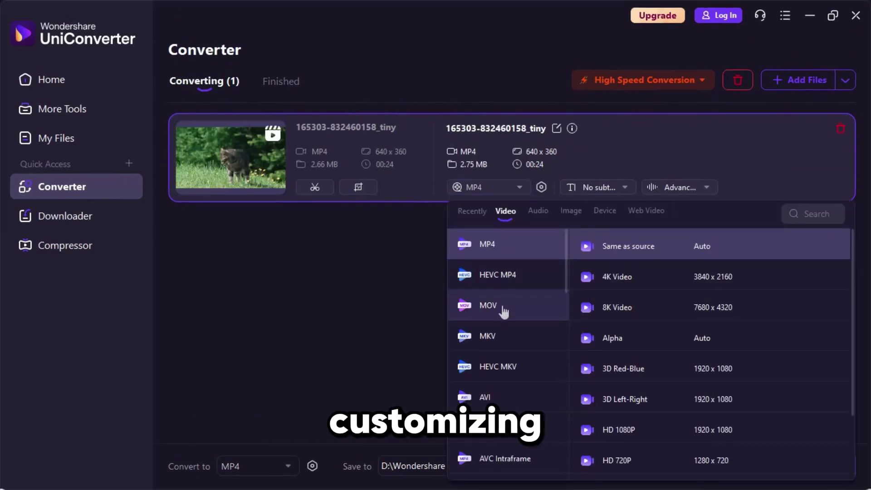
click(498, 334)
click(629, 255)
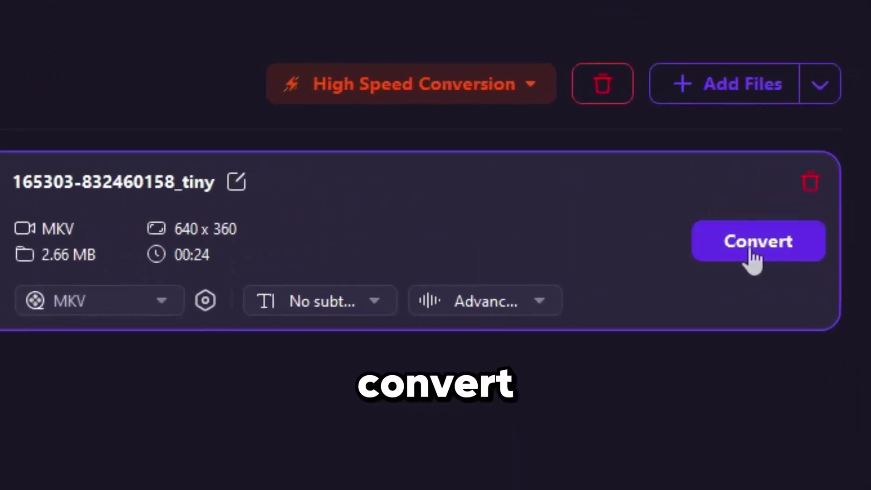
click(814, 160)
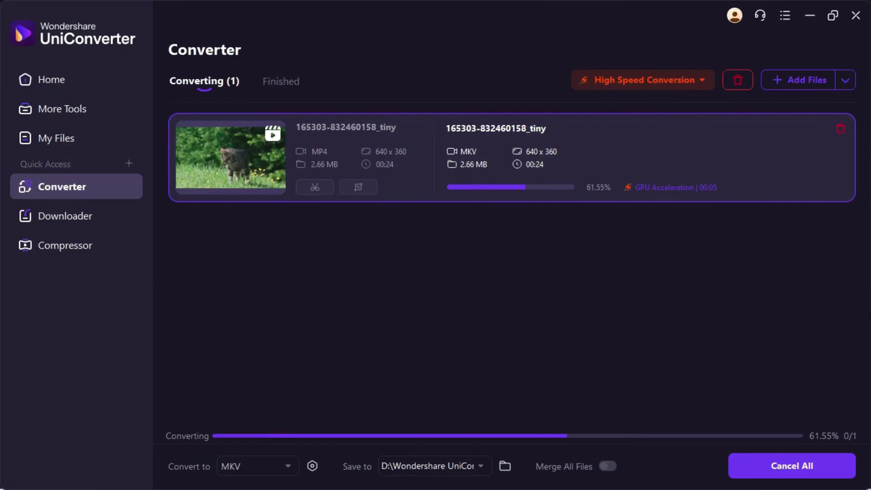